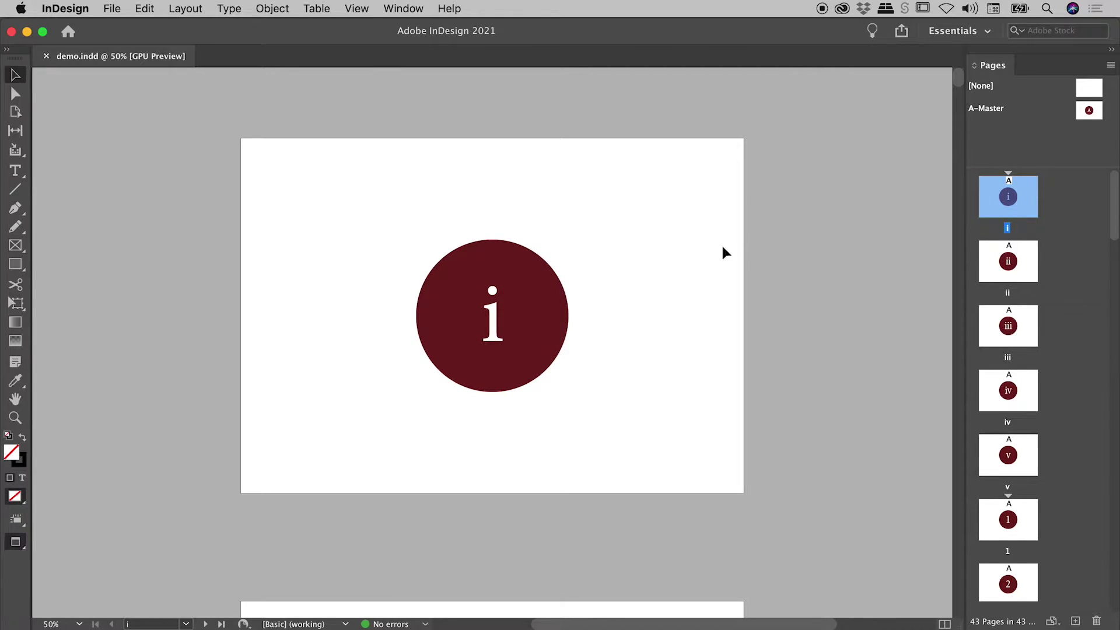
# - Scroll the Pages panel thumbnails and double-click page 19 to display it
pyautogui.moveTo(960, 80); pyautogui.dragTo(960, 140)
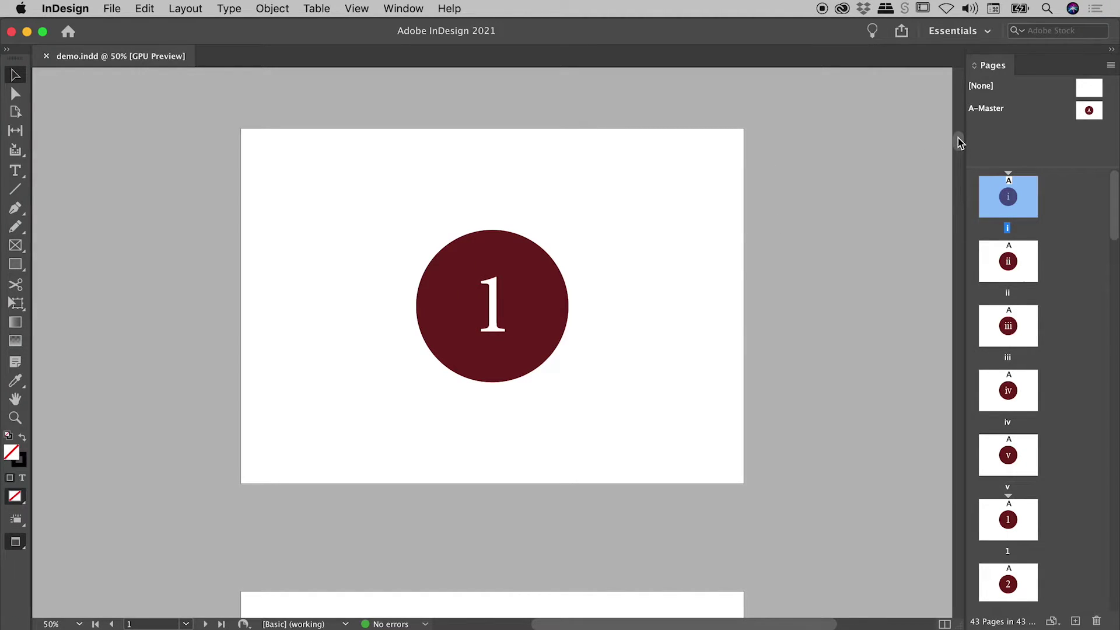
pyautogui.moveTo(957, 139); pyautogui.dragTo(961, 61)
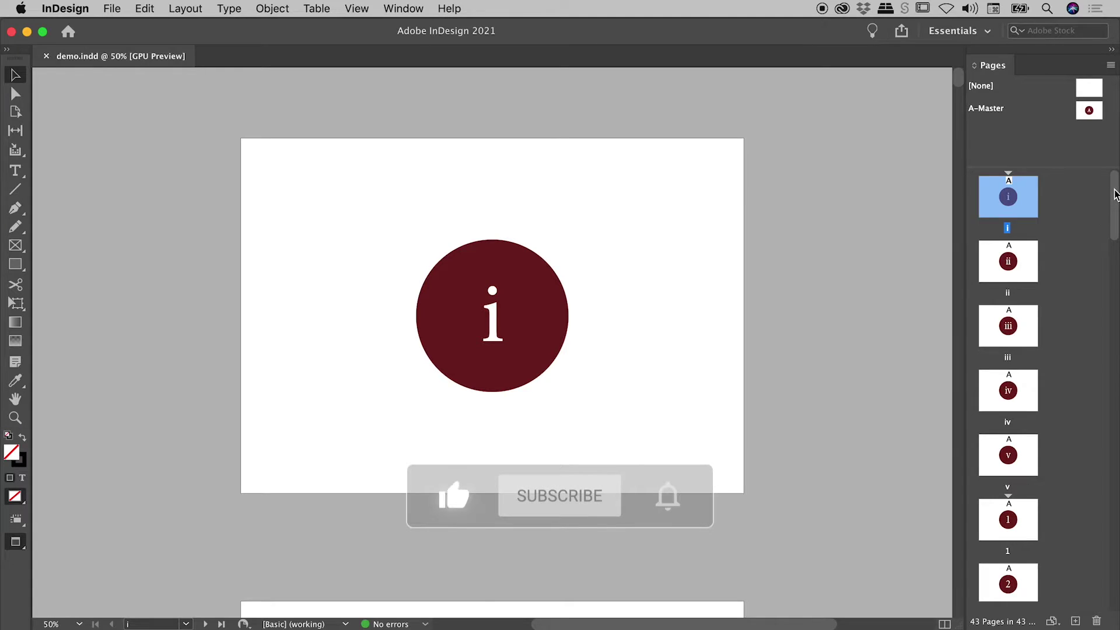
pyautogui.moveTo(1114, 194); pyautogui.dragTo(1117, 403)
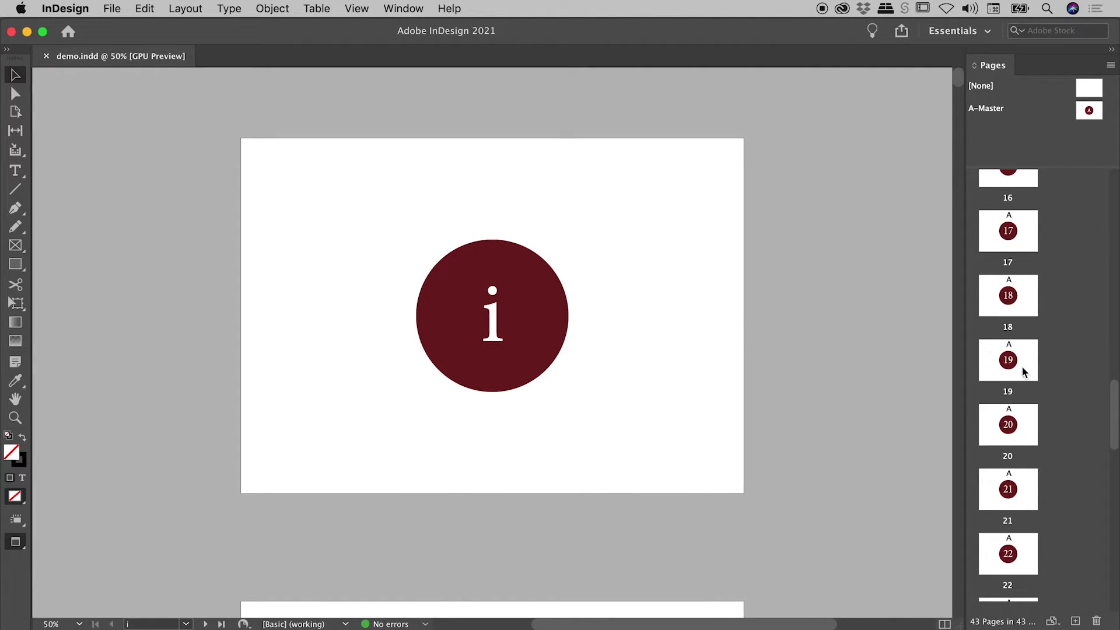
pyautogui.doubleClick(1022, 366)
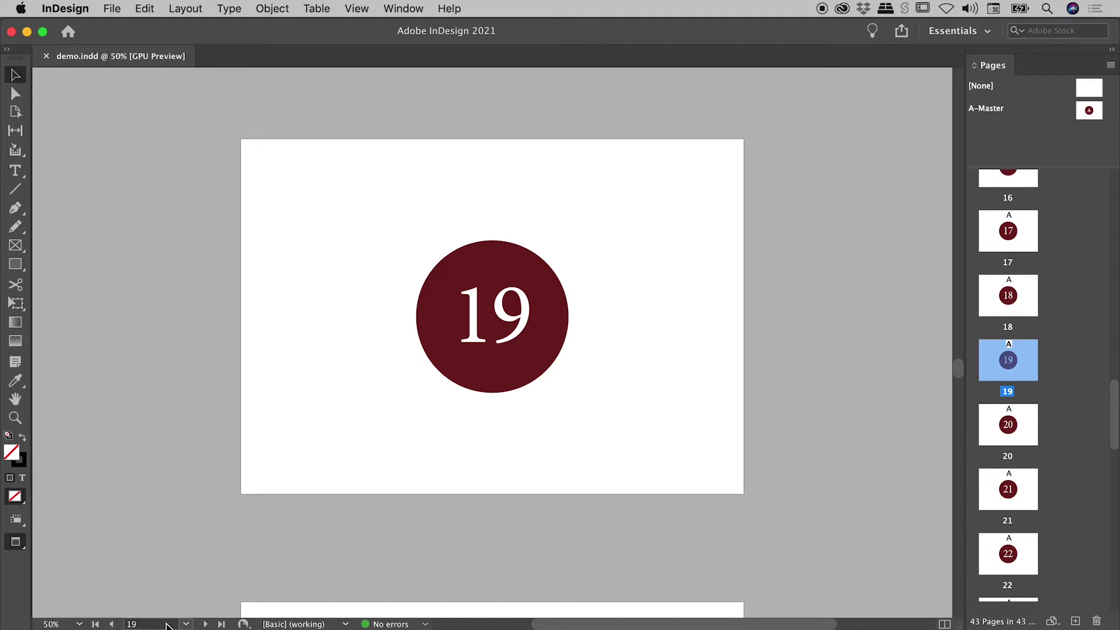
# - Choose page 10 from the status-bar page box list
pyautogui.click(186, 624)
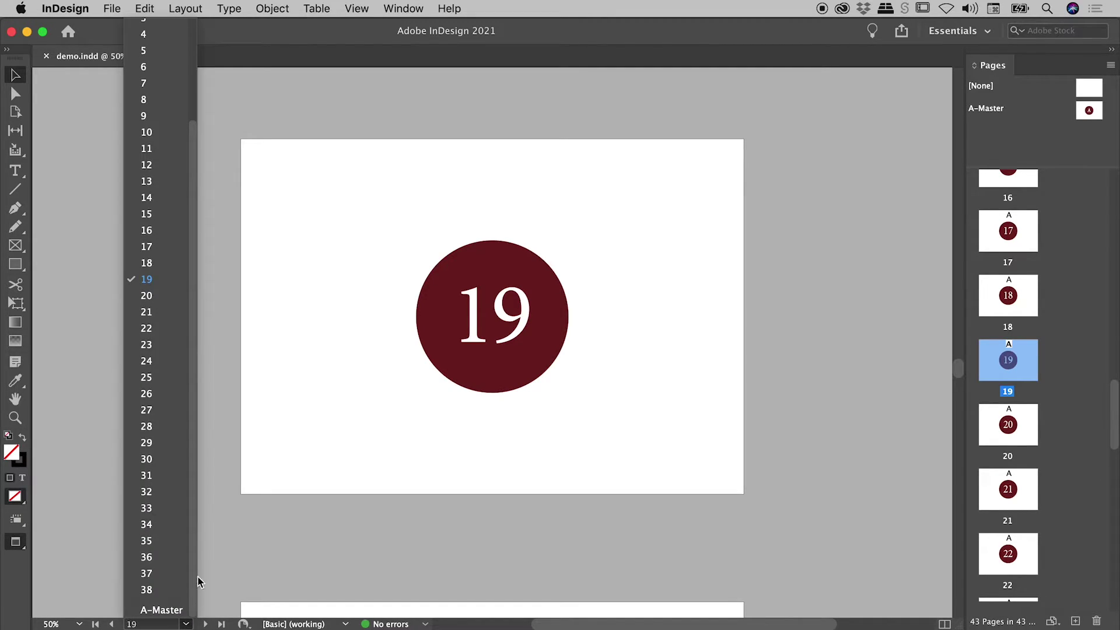
pyautogui.scroll(5, 195, 443)
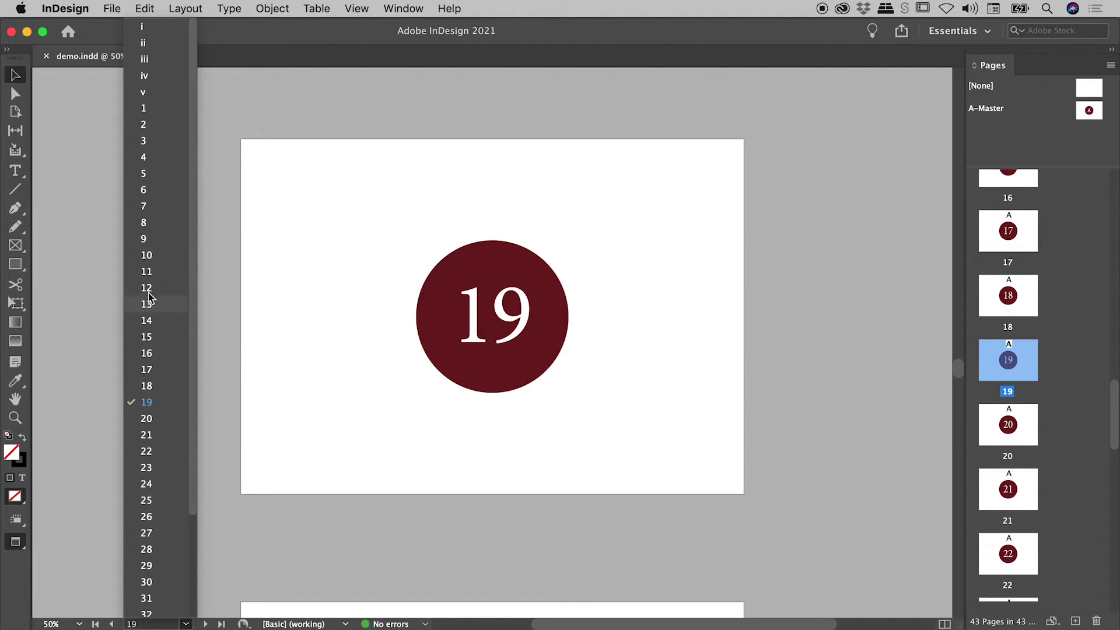
pyautogui.click(147, 257)
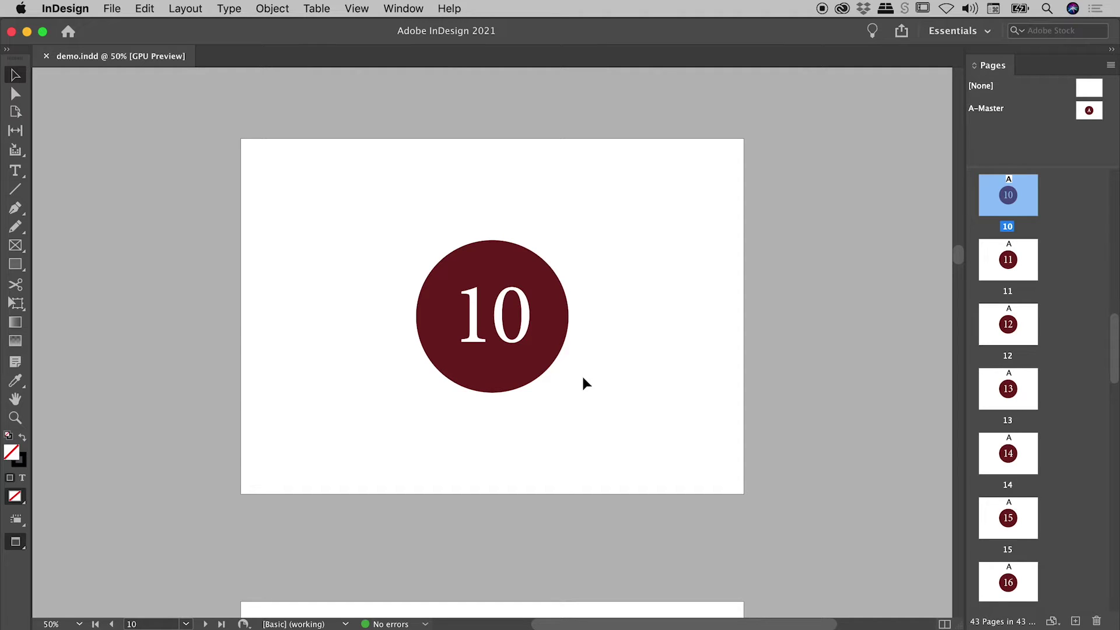
# - Jump to page 25 via Layout > Go to Page, picking 25 from the Page list
pyautogui.click(194, 10)
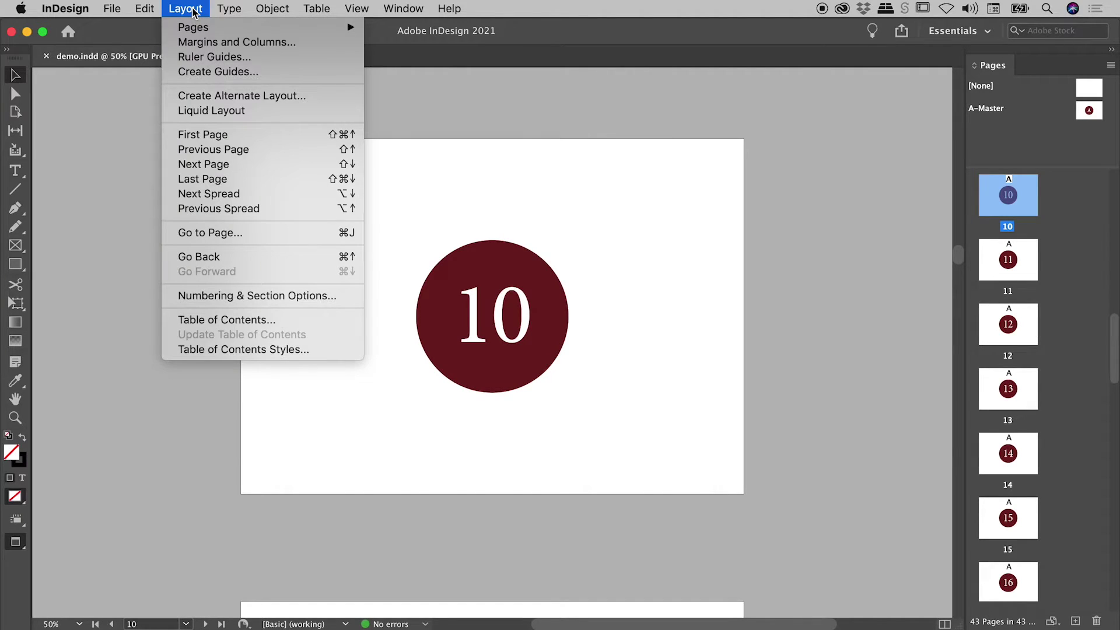
pyautogui.click(257, 233)
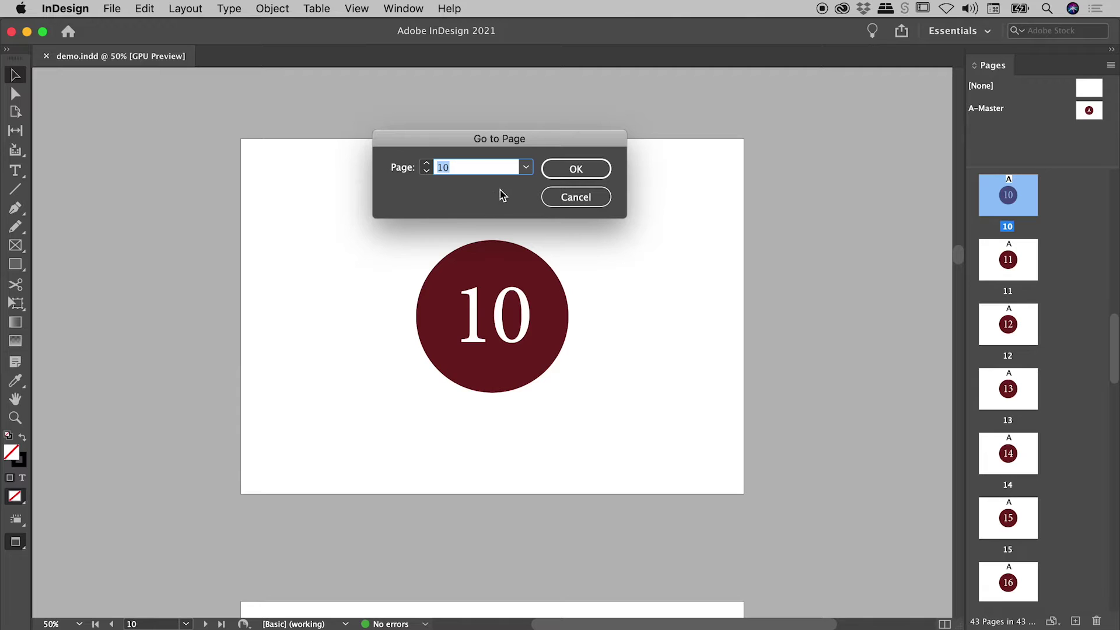
pyautogui.click(527, 168)
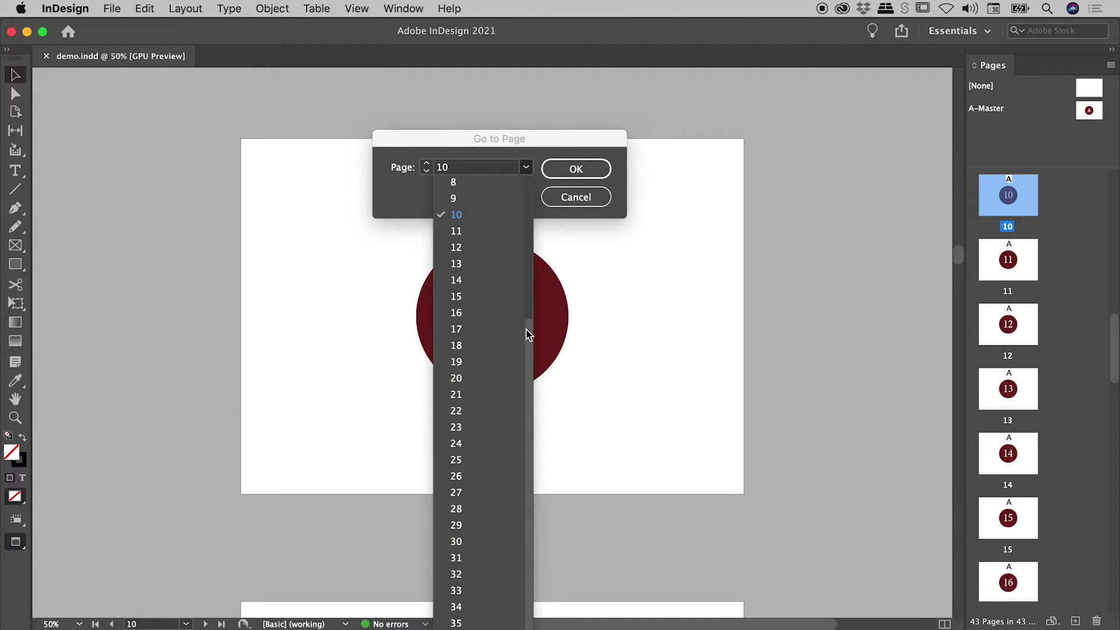
pyautogui.click(483, 461)
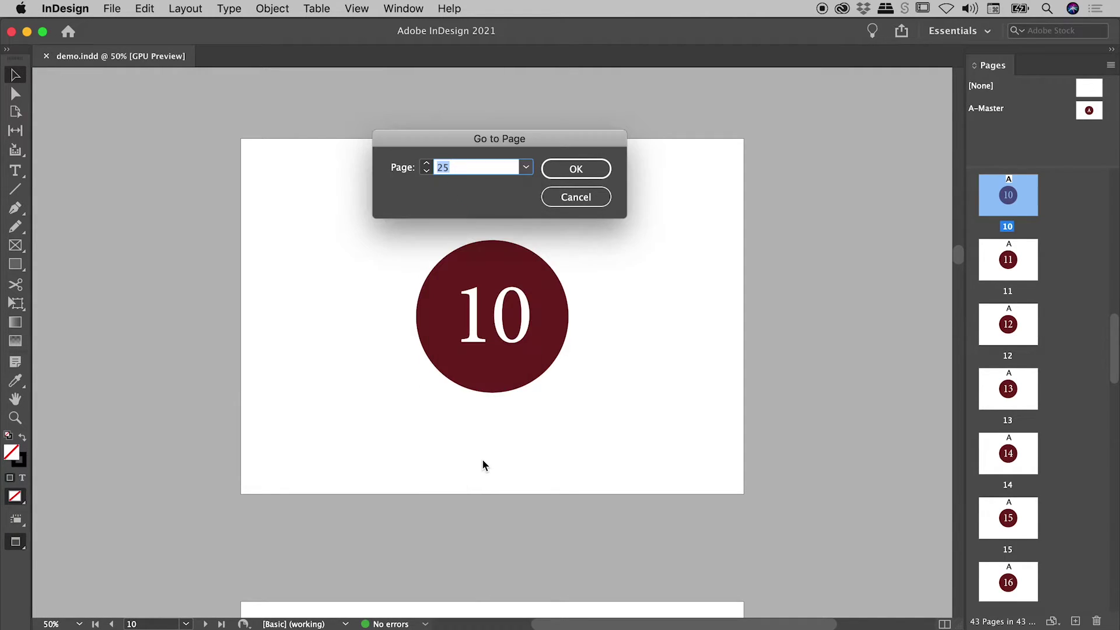
pyautogui.click(594, 170)
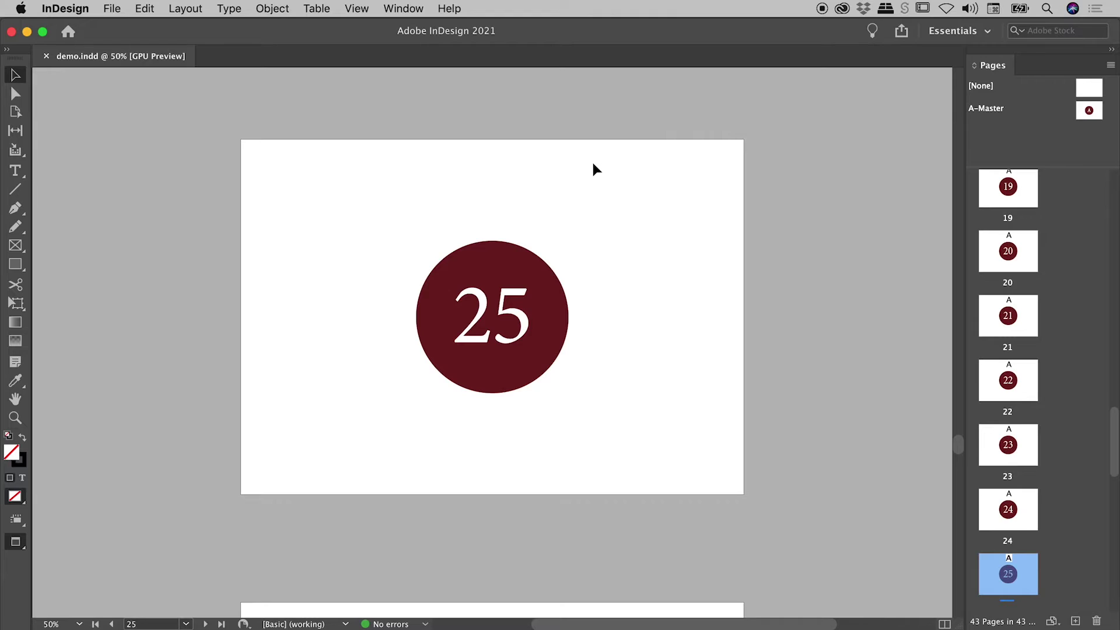
# - Jump to page 5 by entering 5 in the Go to Page dialog (Cmd+J)
pyautogui.click(184, 7)
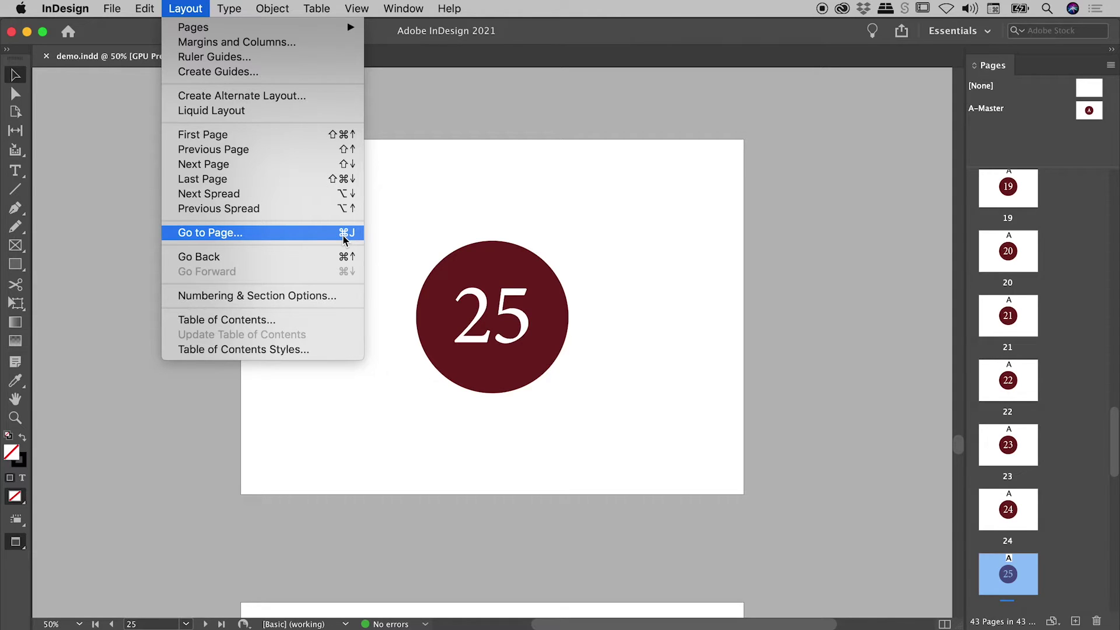
pyautogui.click(558, 185)
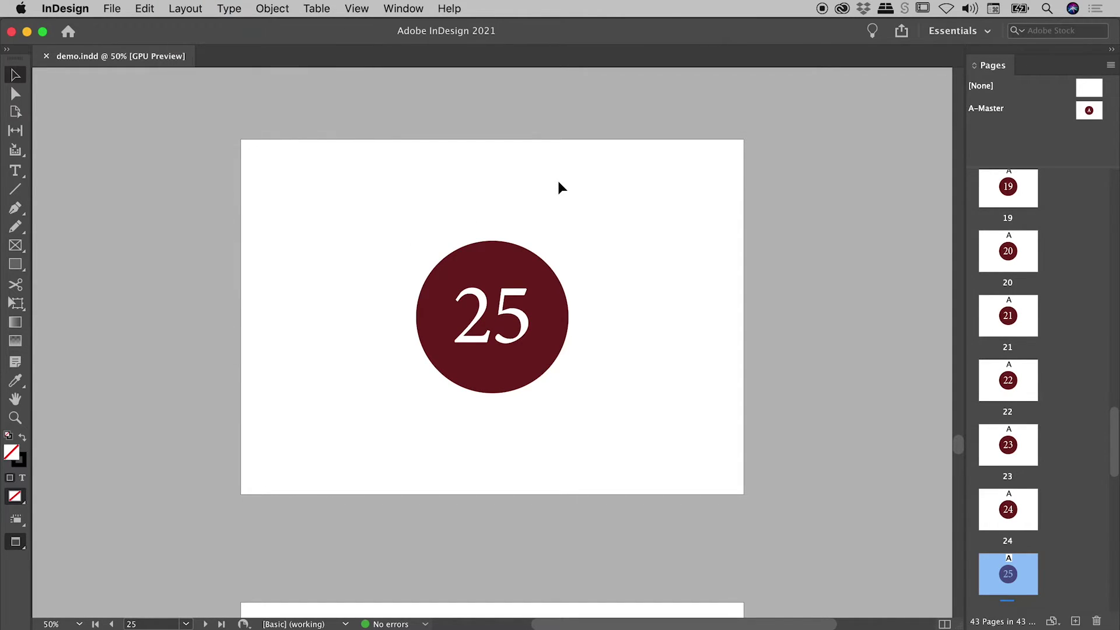
pyautogui.press('super+j')
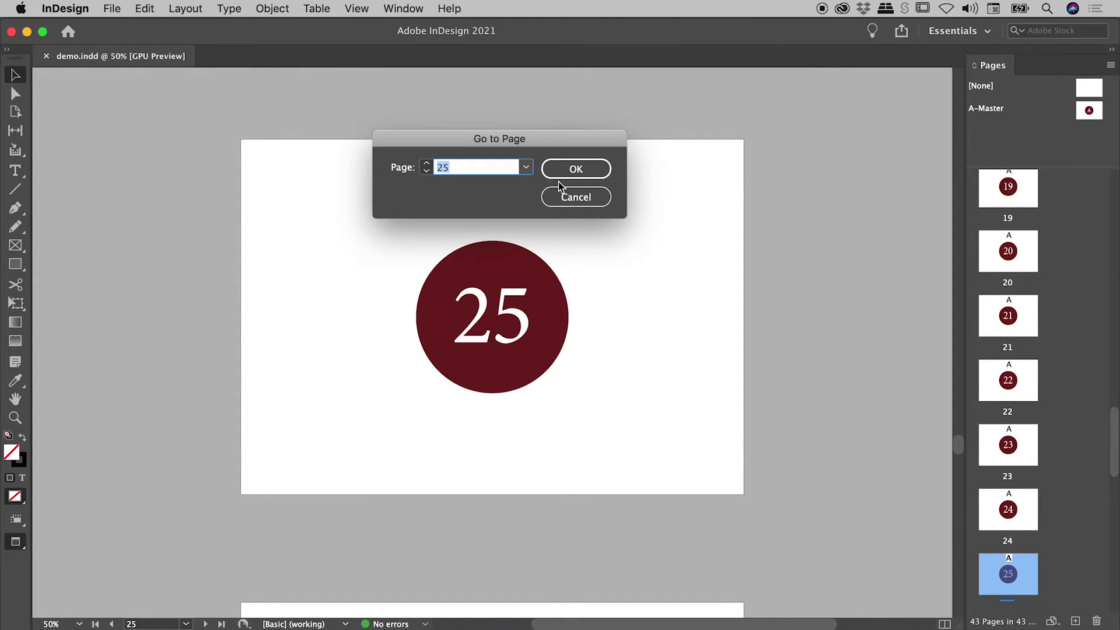
pyautogui.click(528, 169)
pyautogui.click(529, 169)
pyautogui.write('5')
pyautogui.press('Return')
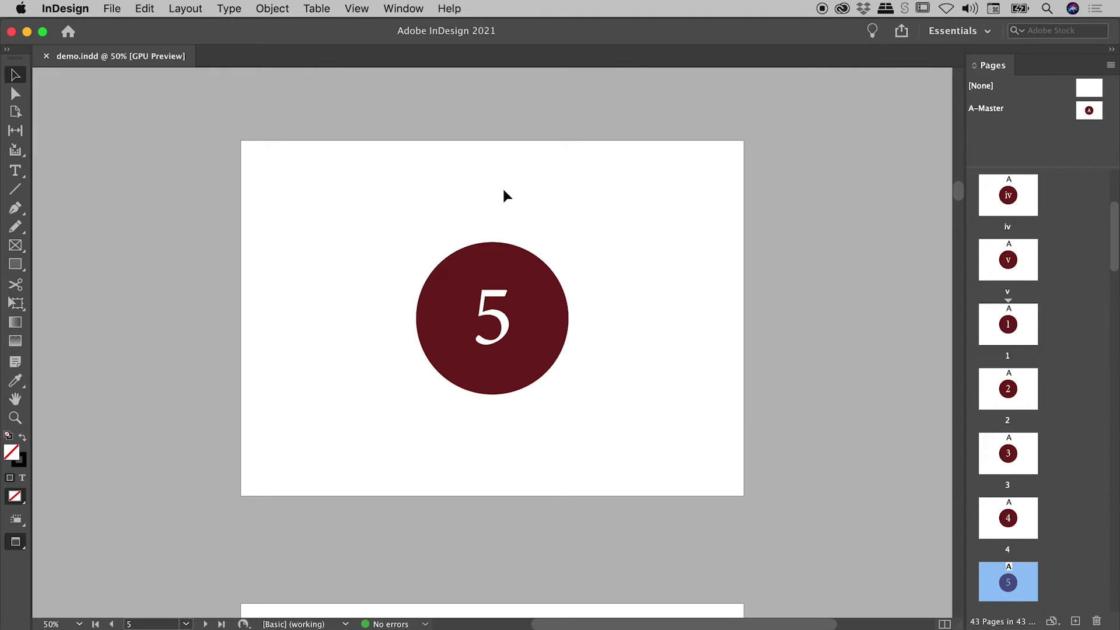
# - Jump to page 21 using Go to Page (Cmd+J)
pyautogui.press('super+j')
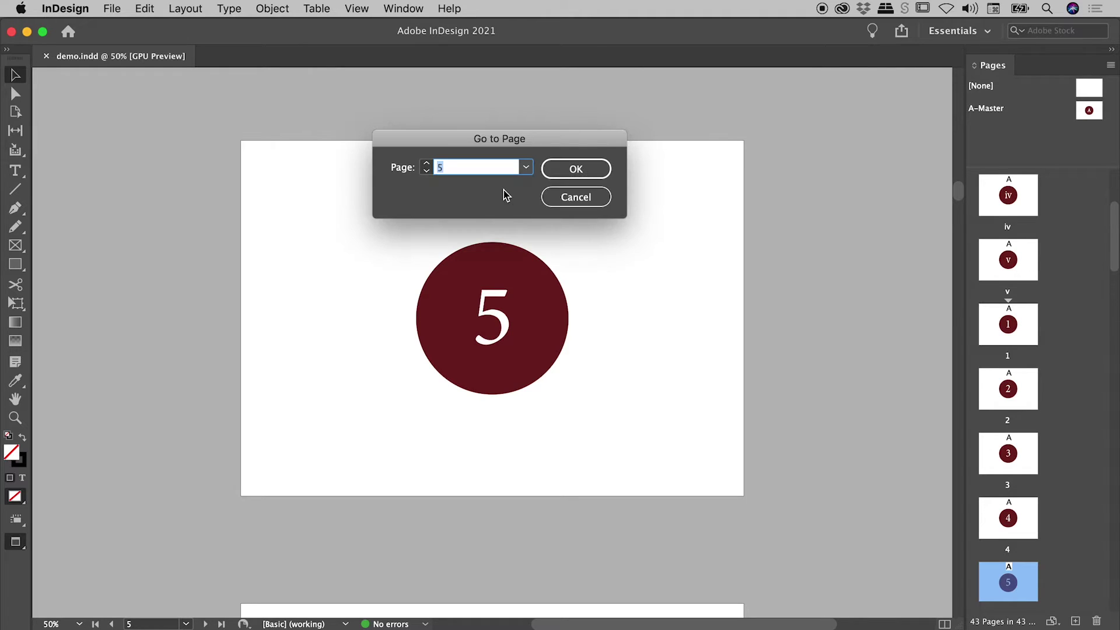
pyautogui.write('21')
pyautogui.press('Return')
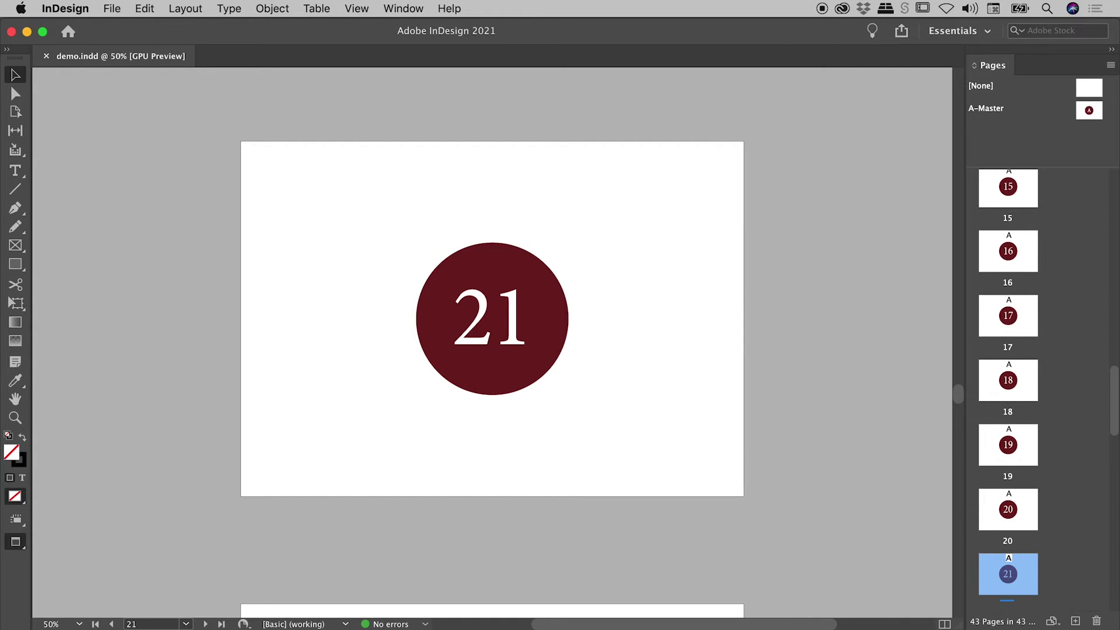
# - Jump on to page 10 using Go to Page (Cmd+J)
pyautogui.press('super+j')
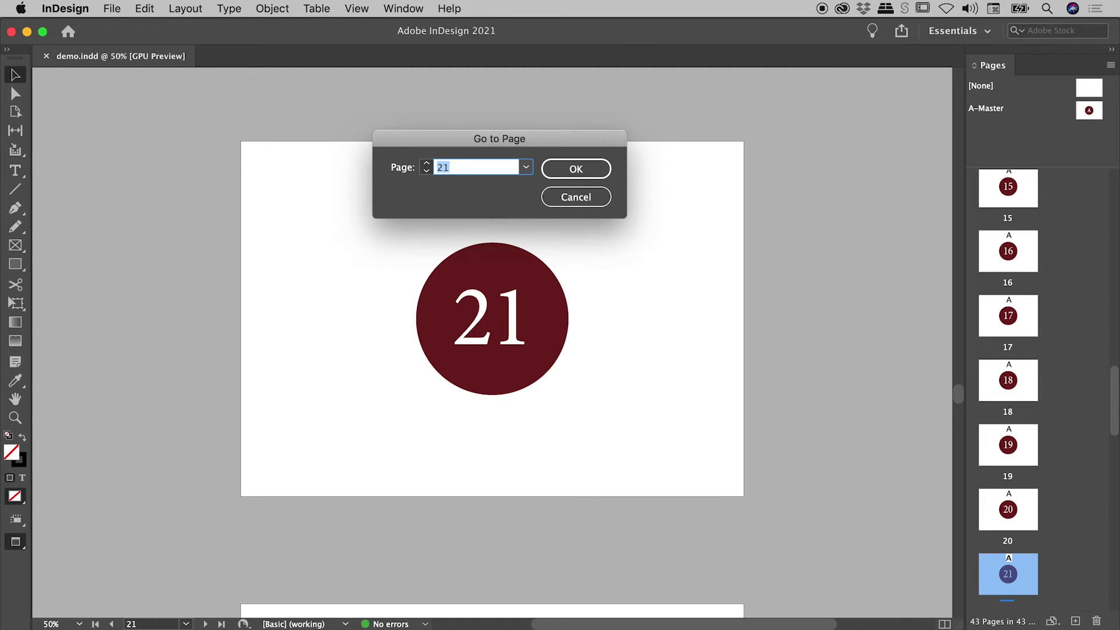
pyautogui.write('10')
pyautogui.press('Return')
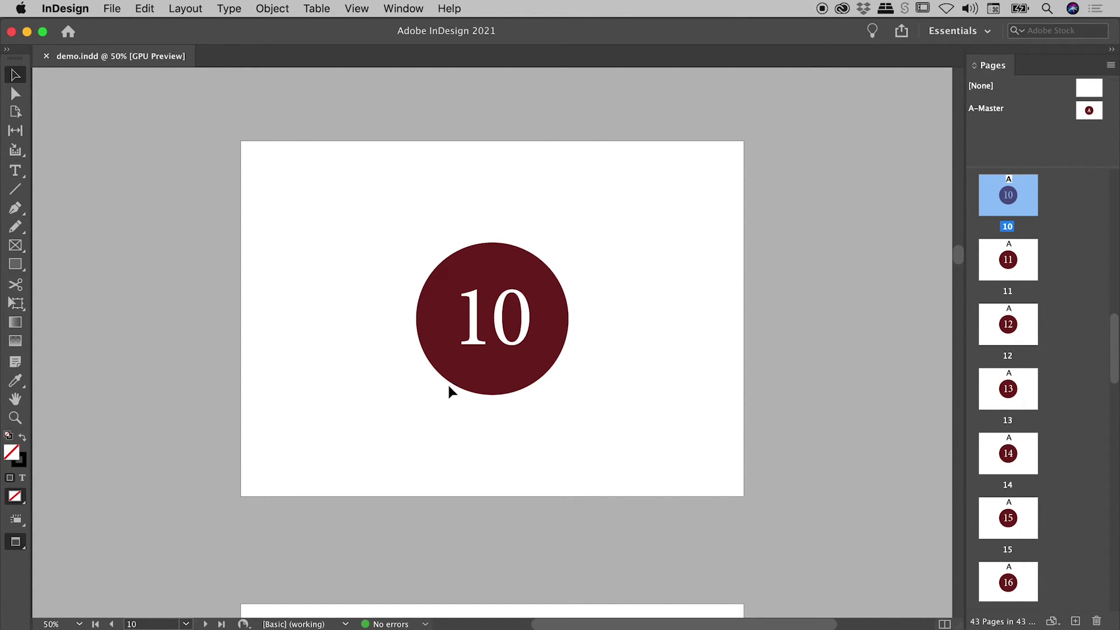
# - Enter +10 in Go to Page to reach the tenth page overall, then reopen it entering +6
pyautogui.moveTo(1113, 347); pyautogui.dragTo(1111, 301)
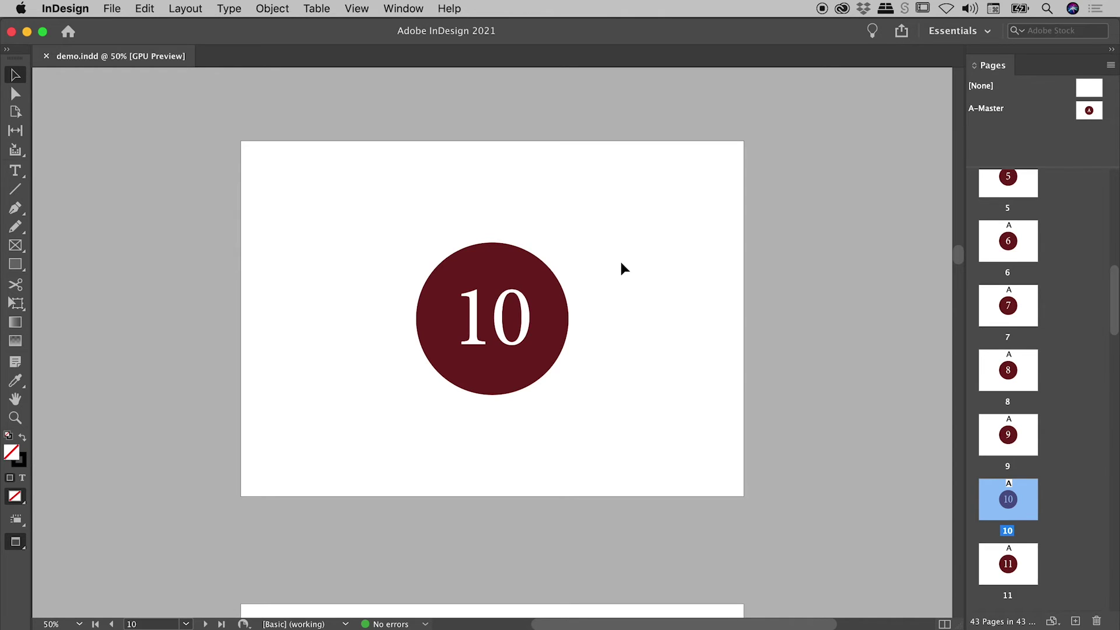
pyautogui.press('super+j')
pyautogui.press('Left')
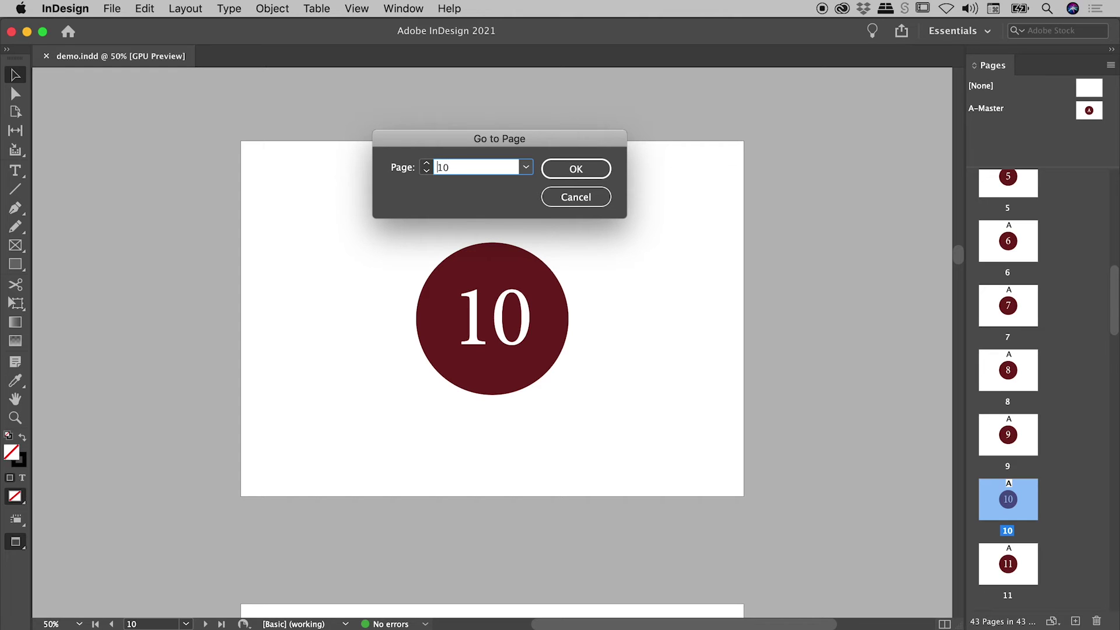
pyautogui.write('+')
pyautogui.press('Return')
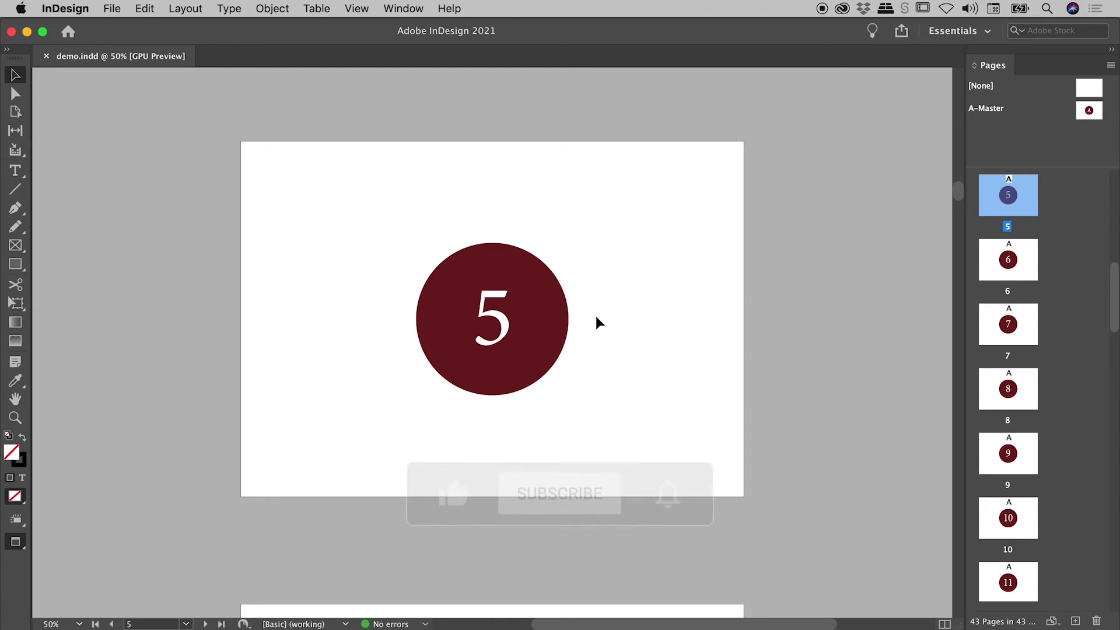
pyautogui.press('super+j')
pyautogui.write('+6')
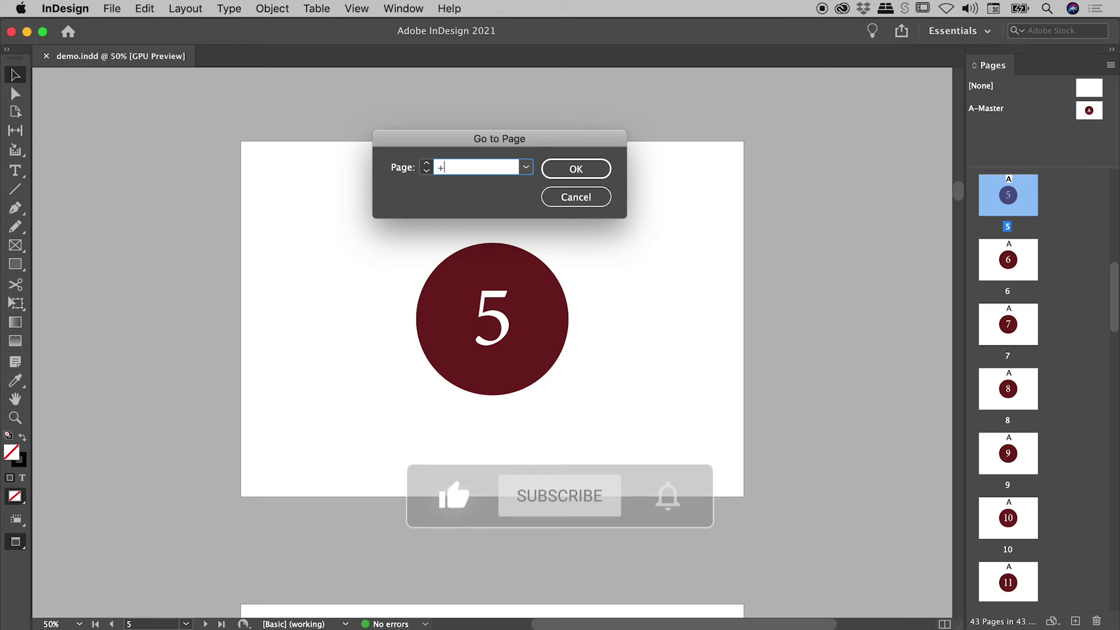